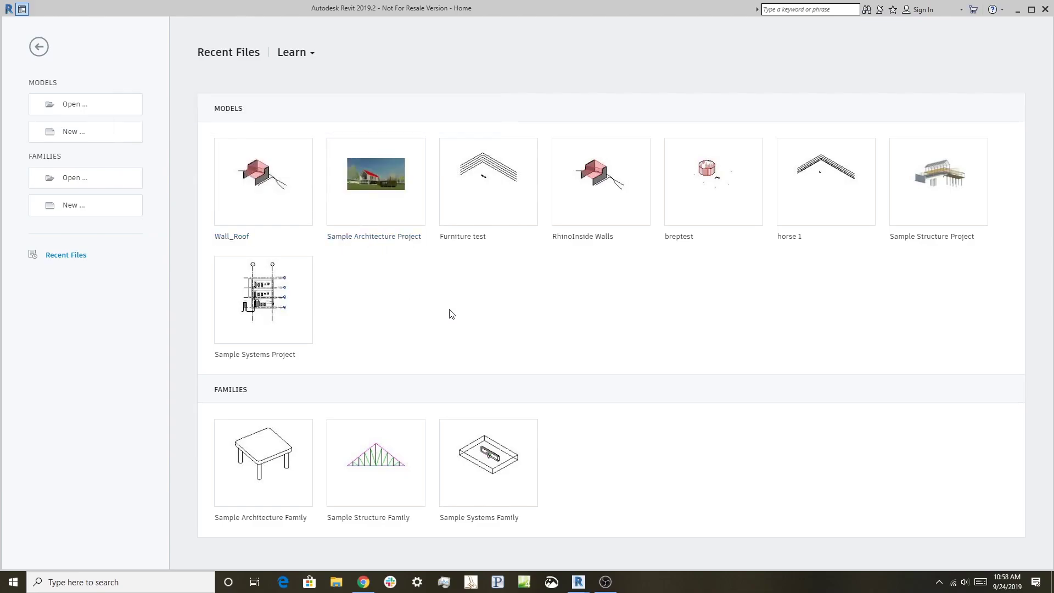
Open the Wall_Roof project in Revit and launch Grasshopper from the Rhinoceros tab.
{"action": "left_click", "coordinate": [264, 187]}
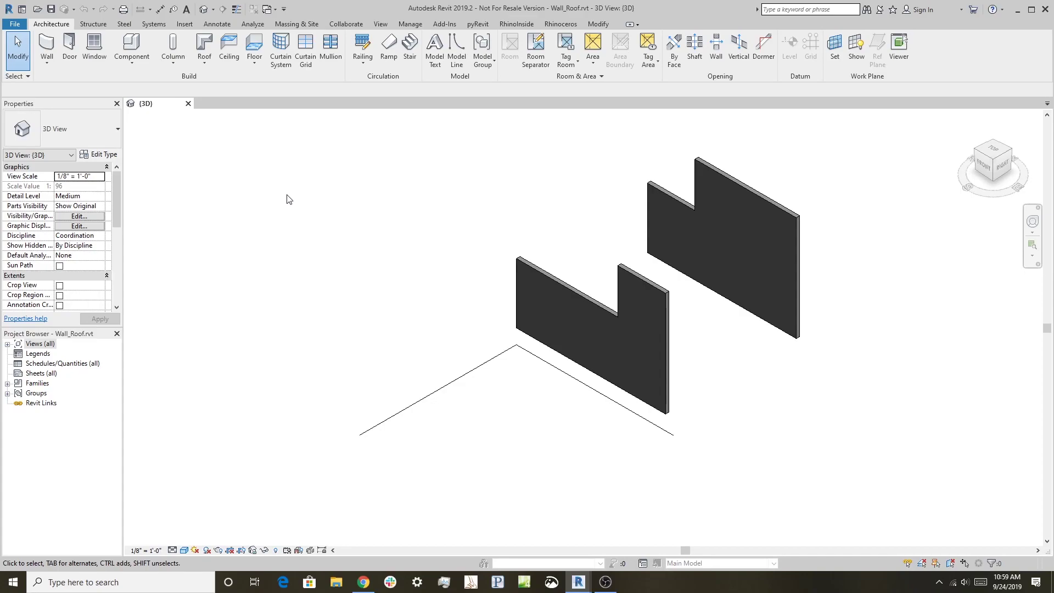
{"action": "left_click", "coordinate": [560, 24]}
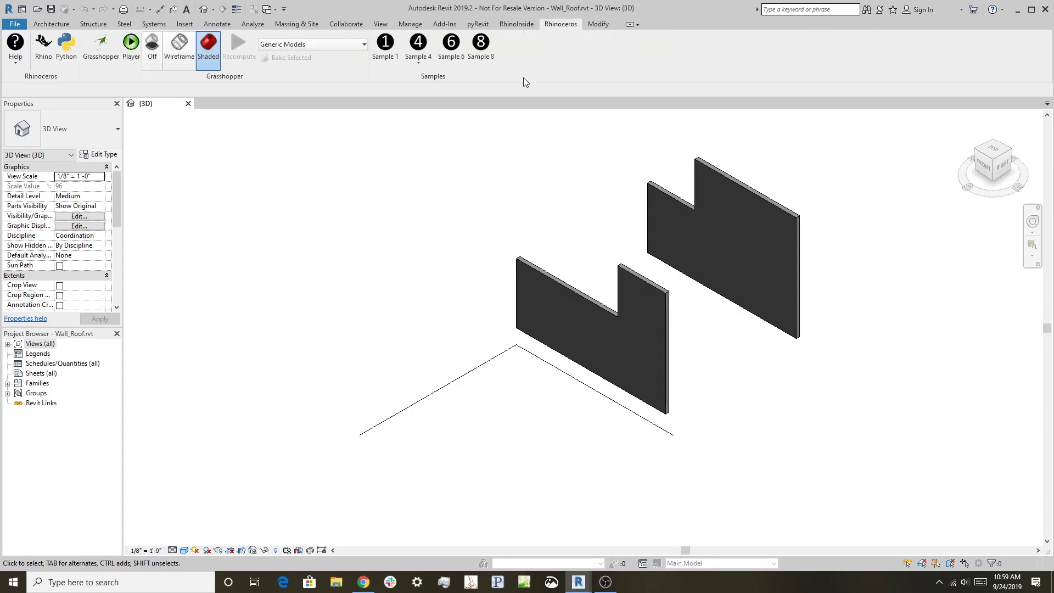
{"action": "left_click", "coordinate": [104, 56]}
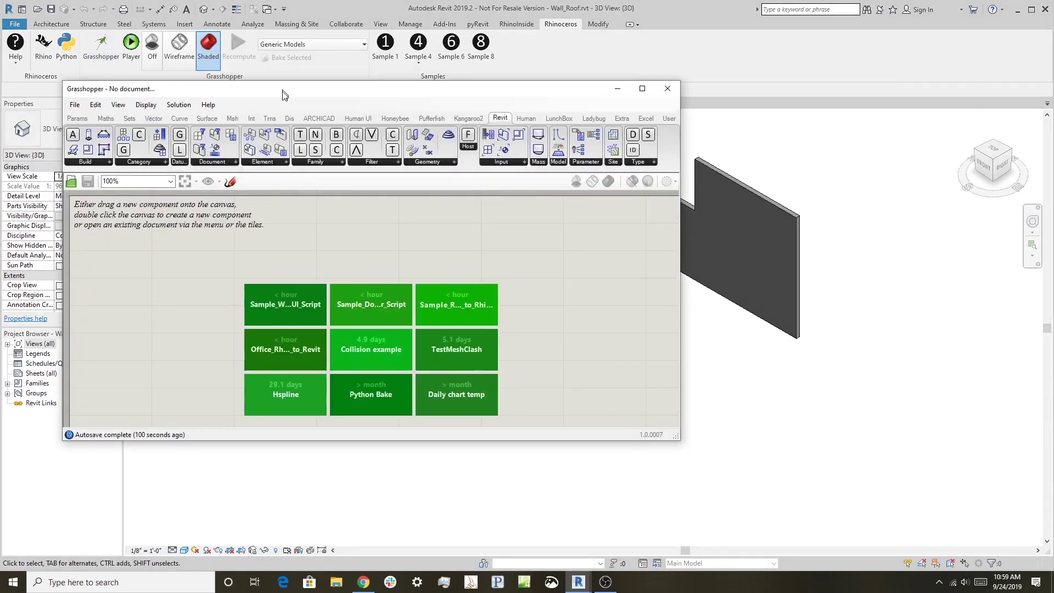
{"action": "left_click_drag", "start_coordinate": [283, 94], "coordinate": [300, 140]}
Load the Wall_Roof.gh definition into Grasshopper.
{"action": "left_click", "coordinate": [92, 159]}
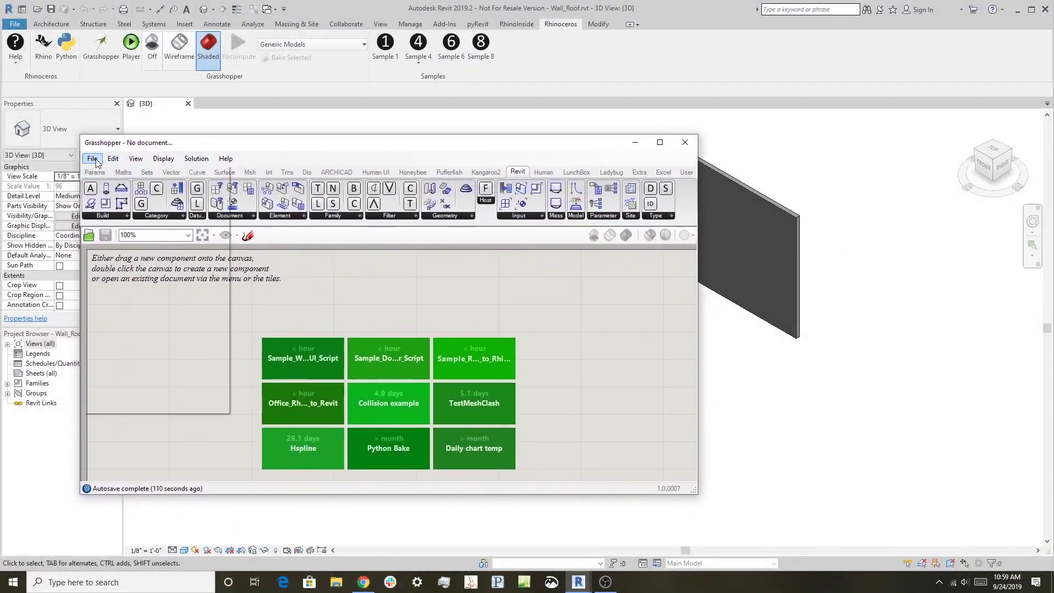
{"action": "left_click", "coordinate": [112, 186]}
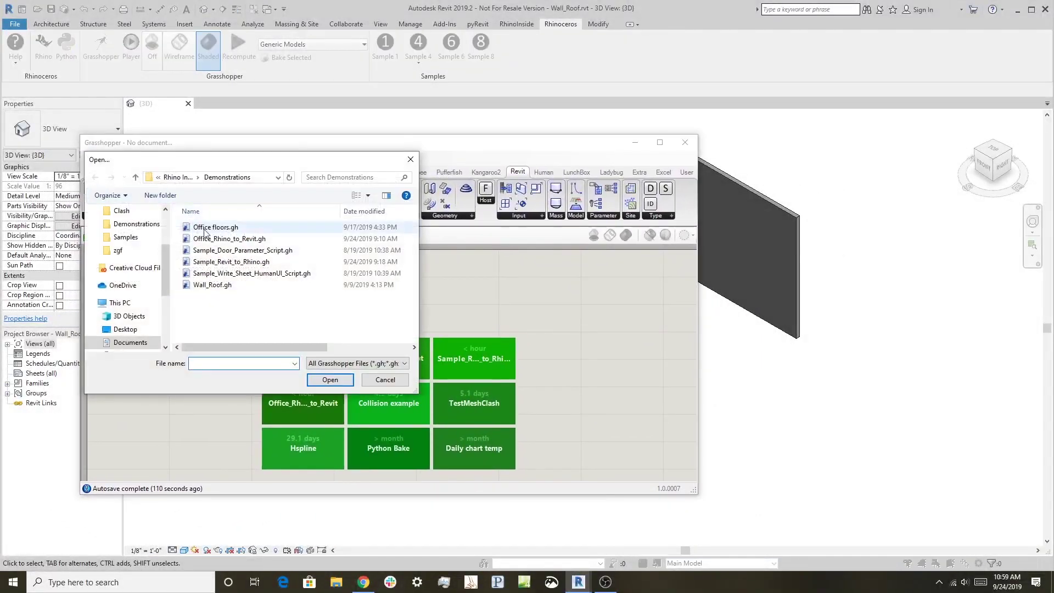
{"action": "left_click", "coordinate": [216, 287]}
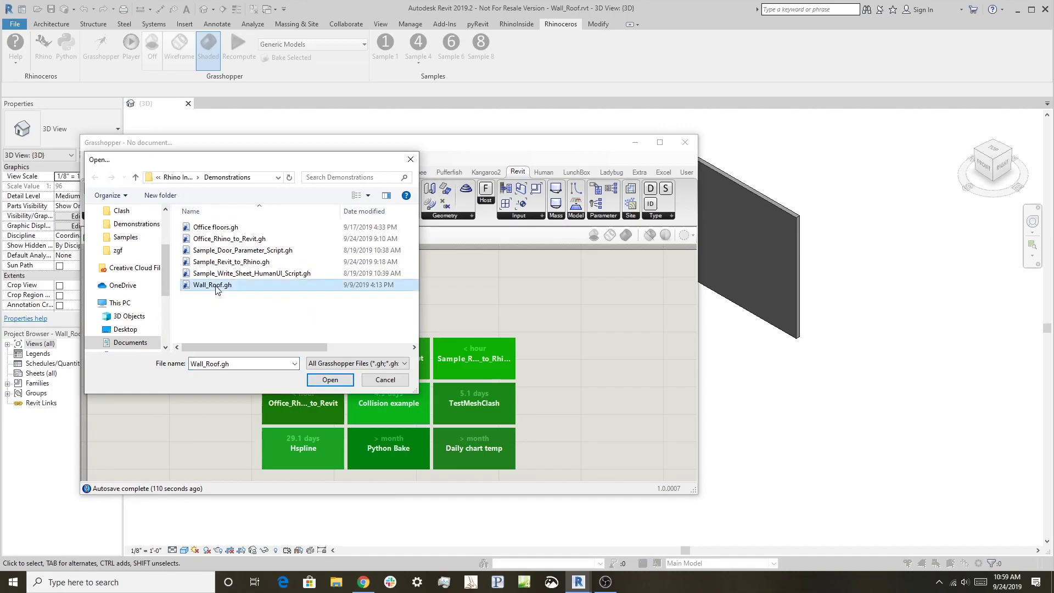
{"action": "left_click", "coordinate": [332, 379]}
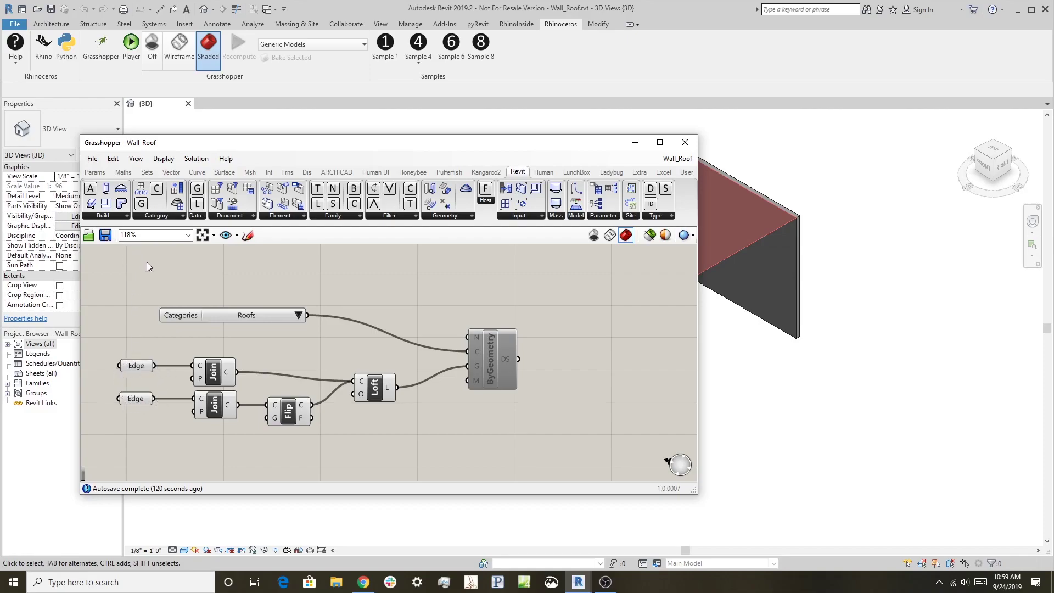
Show the Params components and list the available Revit parameter types.
{"action": "left_click", "coordinate": [98, 174]}
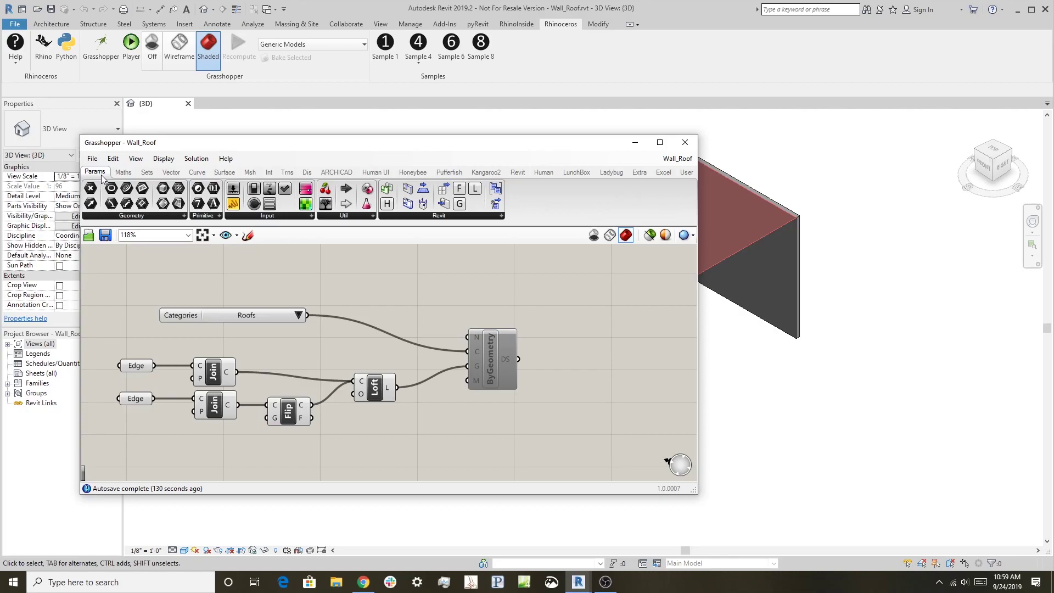
{"action": "left_click", "coordinate": [425, 216]}
Assign the rear wall's top edge to the upper Edge and the front wall's top edge to the lower Edge.
{"action": "right_click", "coordinate": [138, 370]}
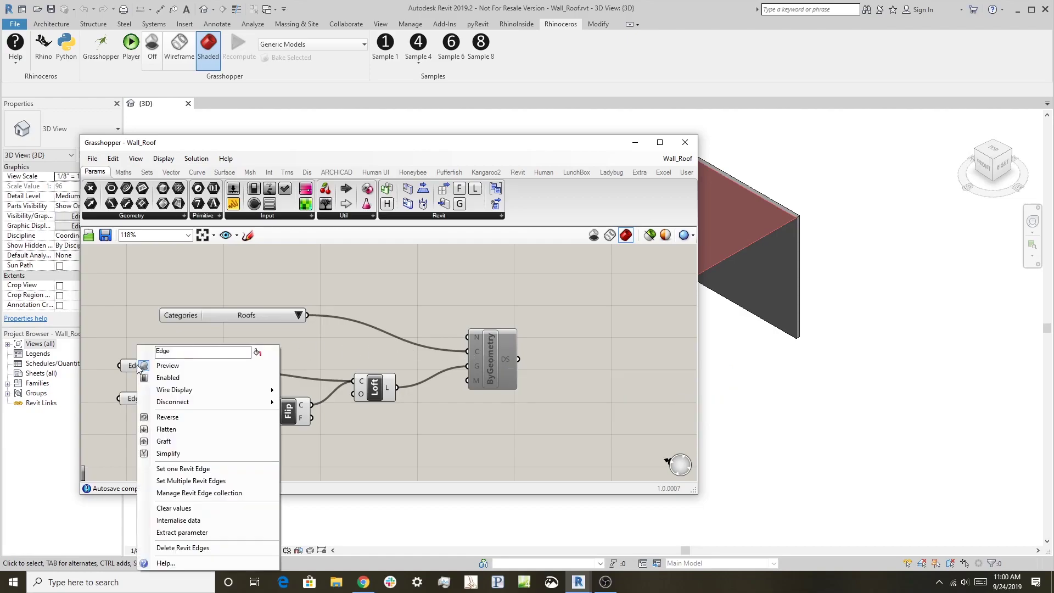
{"action": "left_click", "coordinate": [174, 469]}
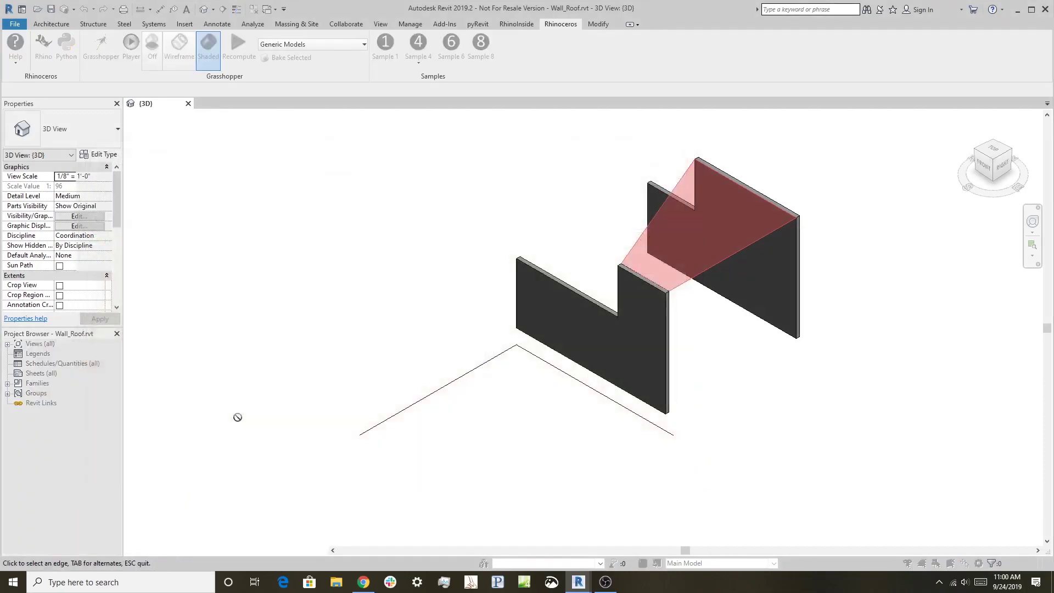
{"action": "left_click", "coordinate": [707, 168]}
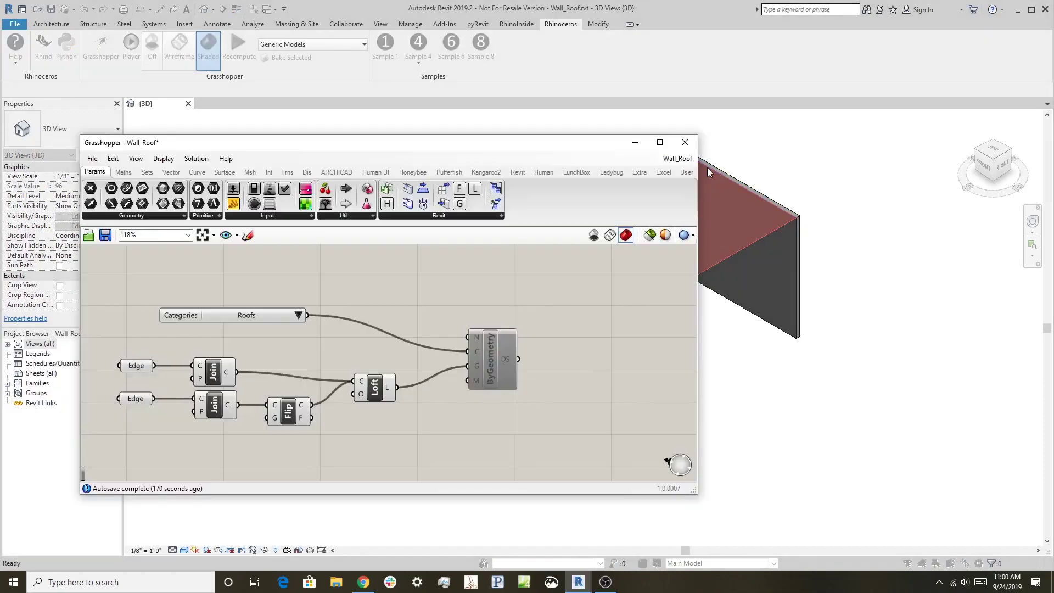
{"action": "right_click", "coordinate": [135, 403]}
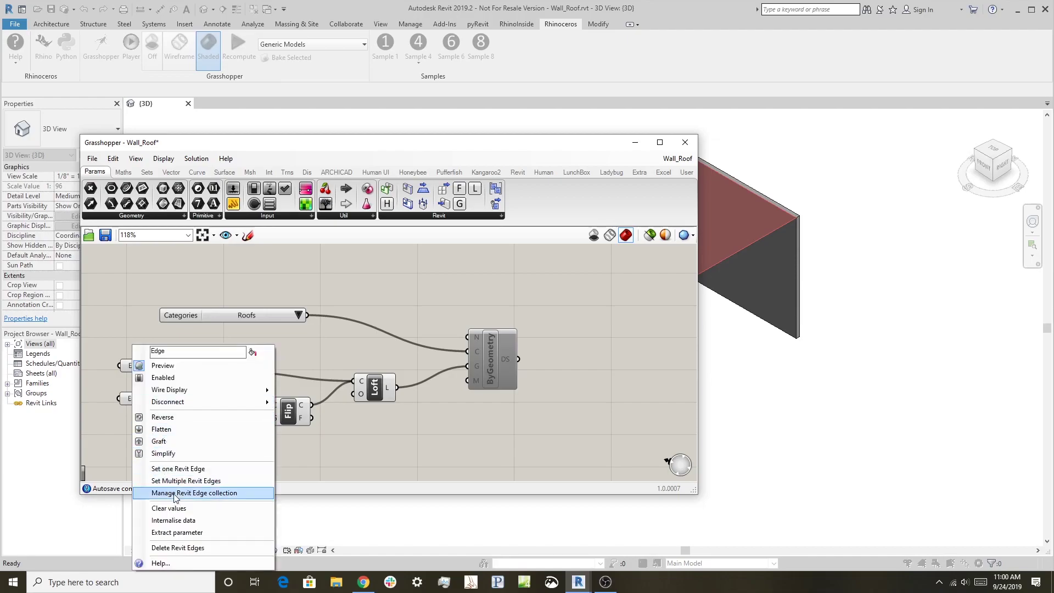
{"action": "left_click", "coordinate": [176, 469]}
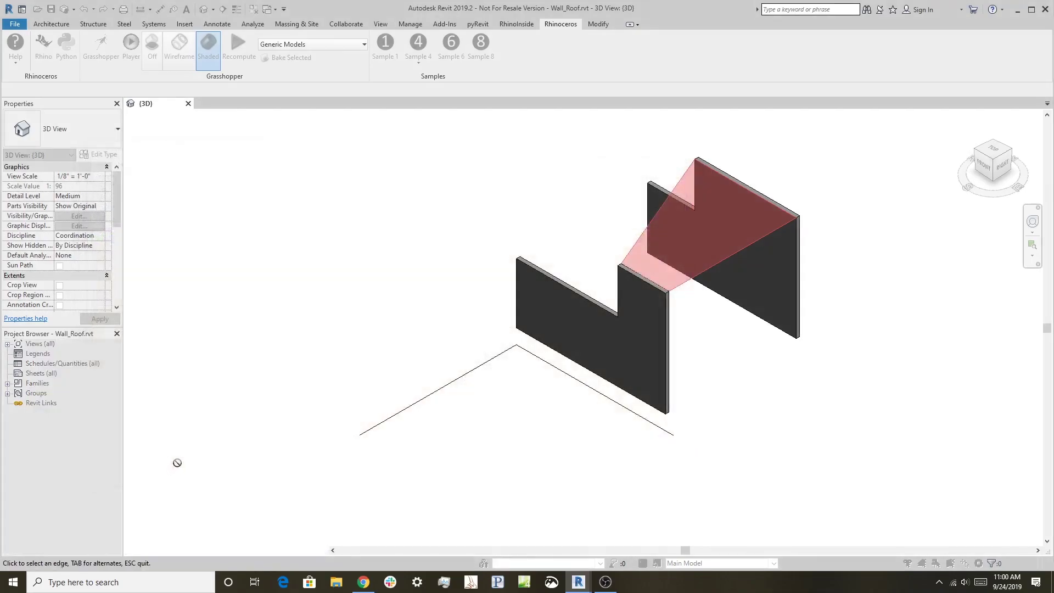
{"action": "left_click", "coordinate": [631, 268]}
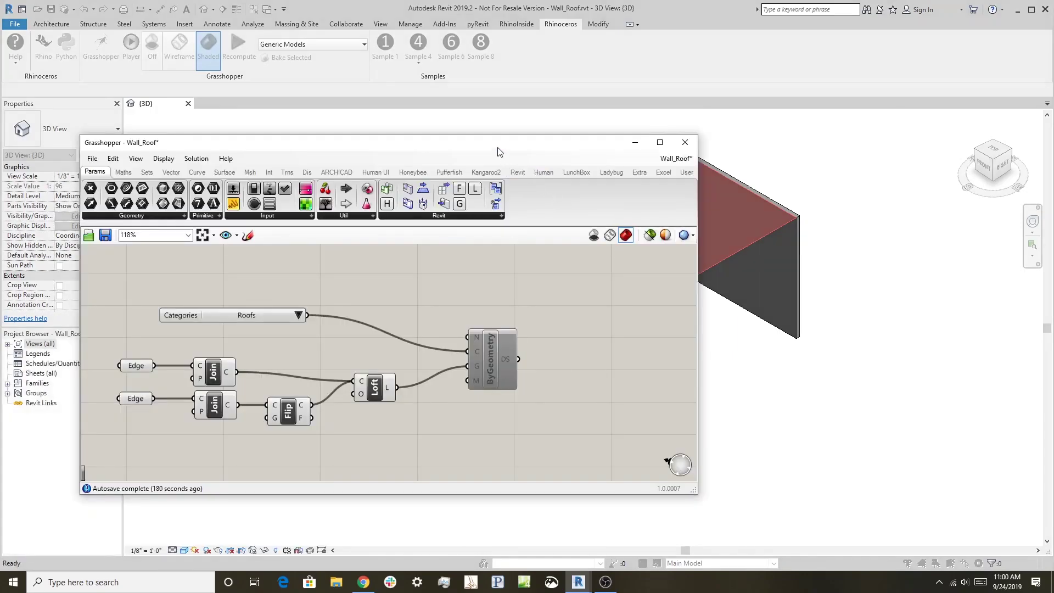
{"action": "left_click_drag", "start_coordinate": [499, 152], "coordinate": [322, 167]}
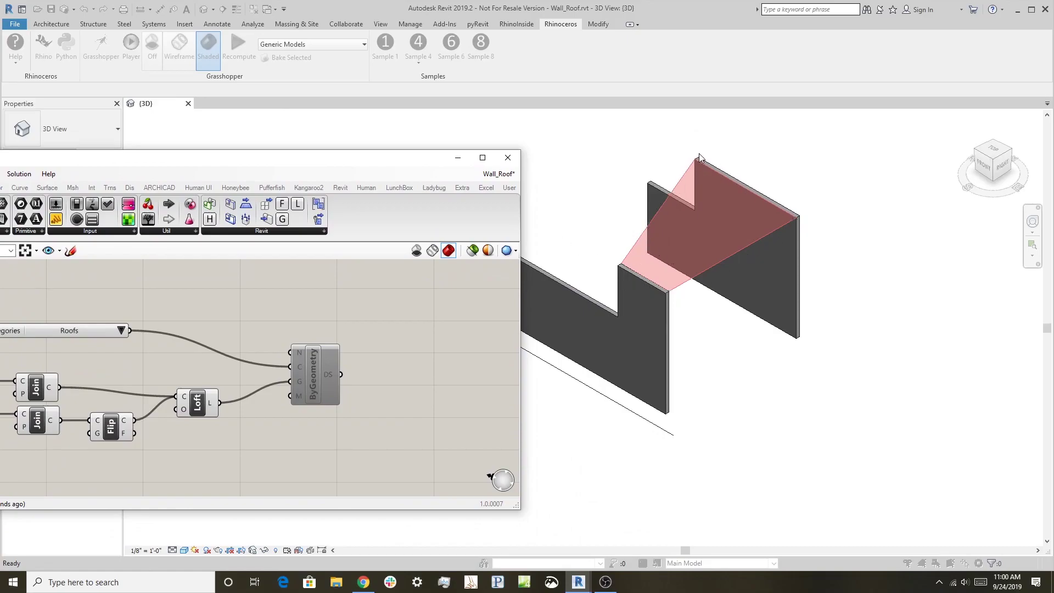
Shift the front wall's notch edge left and raise its top to 20' 5 81/256".
{"action": "left_click", "coordinate": [636, 277]}
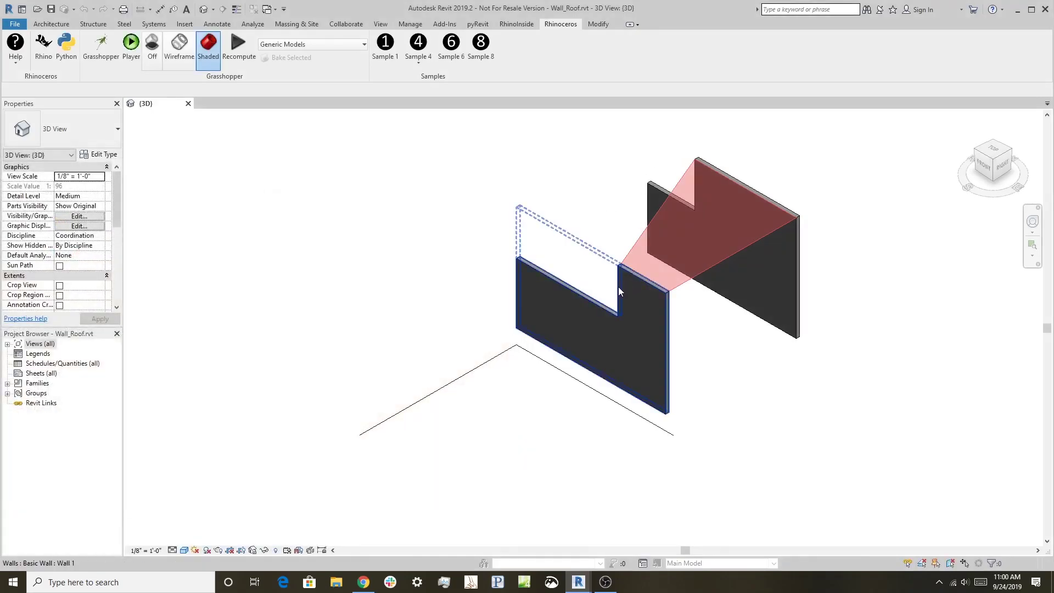
{"action": "left_click", "coordinate": [618, 288]}
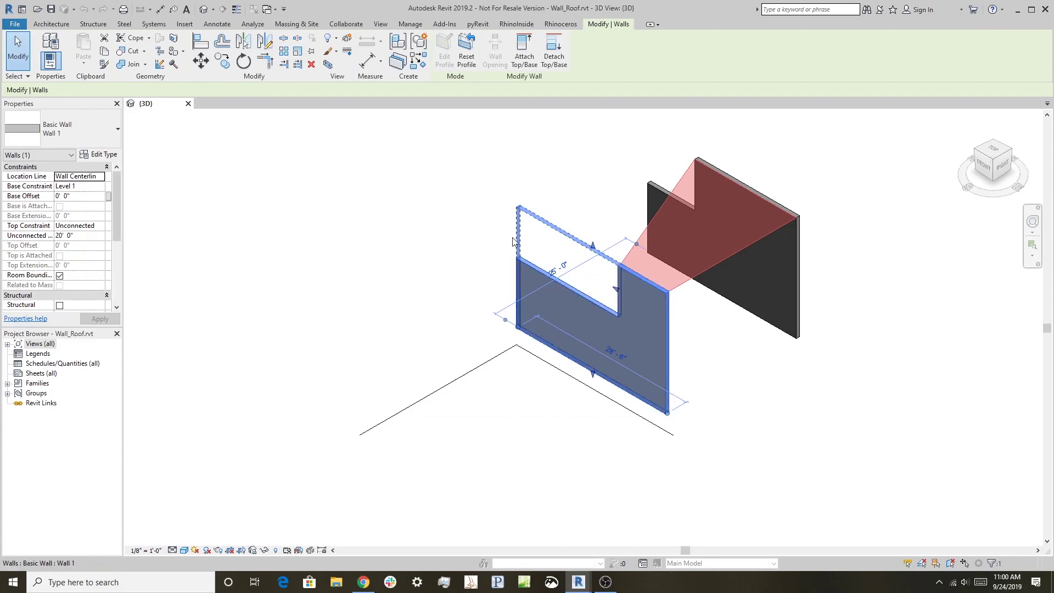
{"action": "left_click_drag", "start_coordinate": [616, 292], "coordinate": [575, 269]}
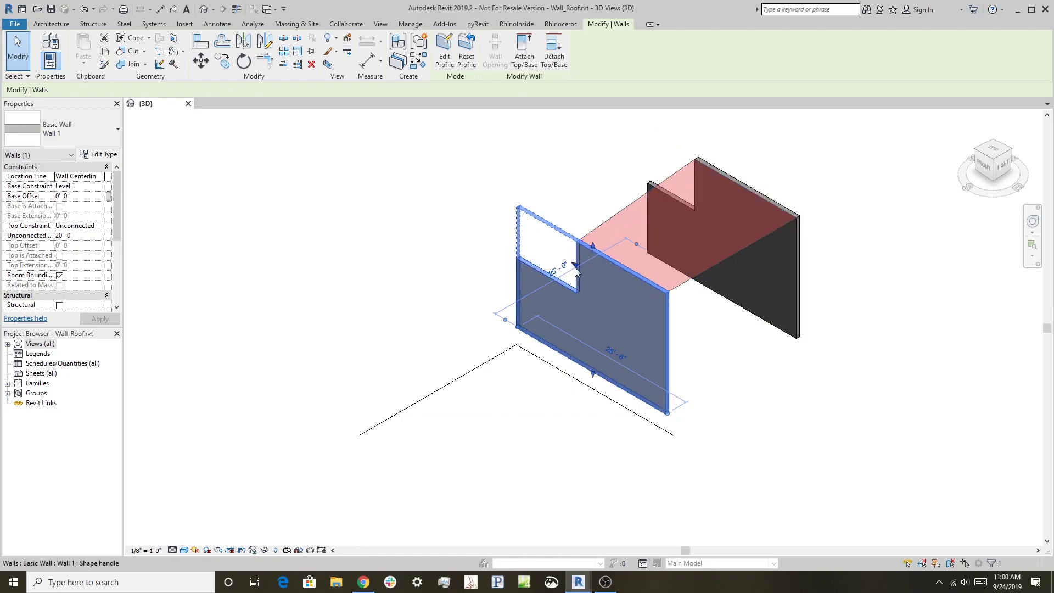
{"action": "left_click_drag", "start_coordinate": [593, 245], "coordinate": [589, 270]}
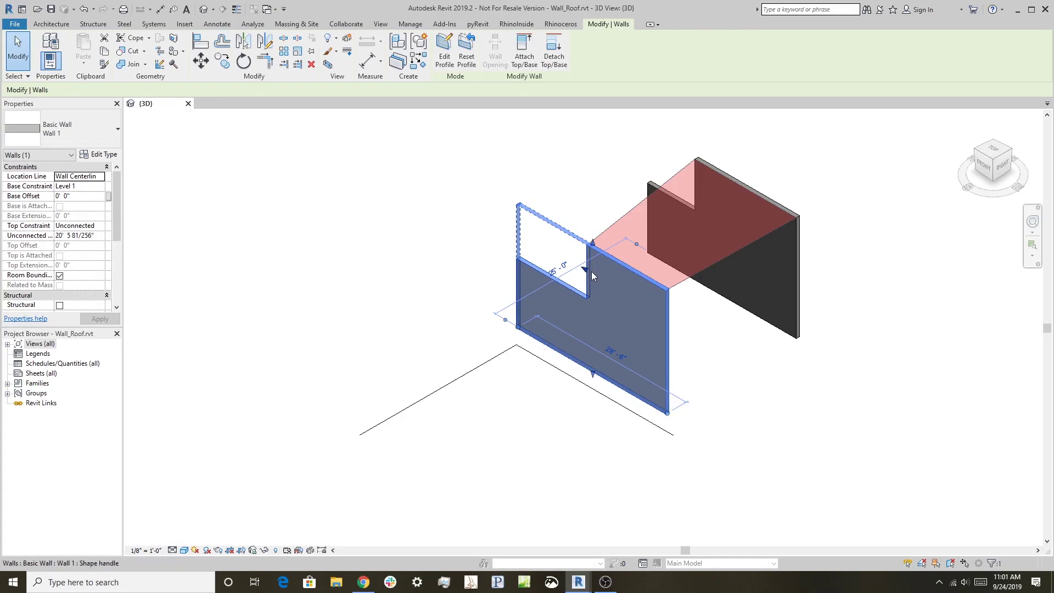
Reopen the Grasshopper editor and enable the ByGeometry component to create the roof.
{"action": "left_click", "coordinate": [561, 24]}
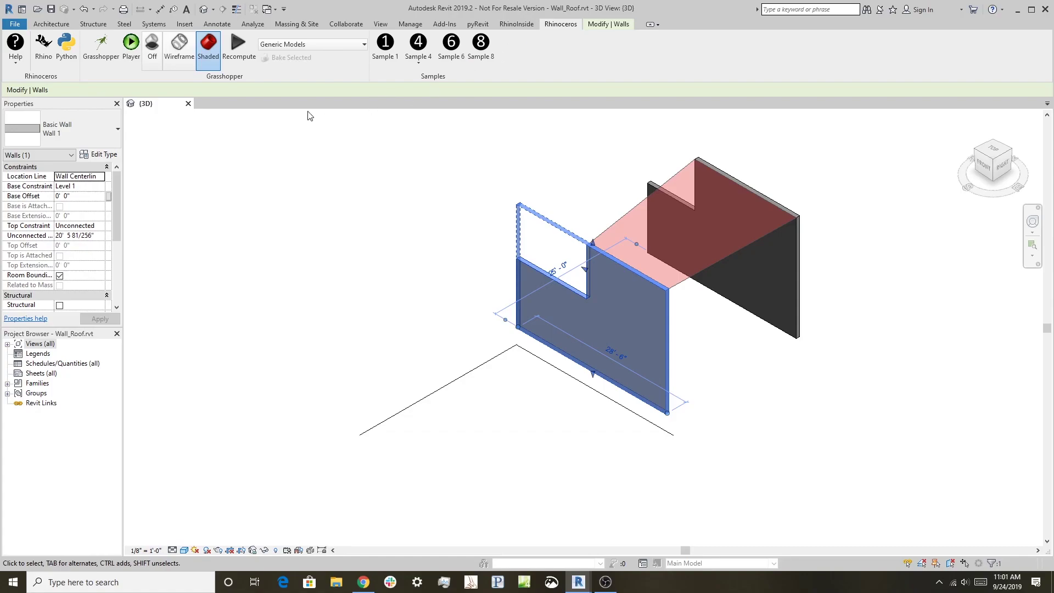
{"action": "left_click", "coordinate": [99, 44]}
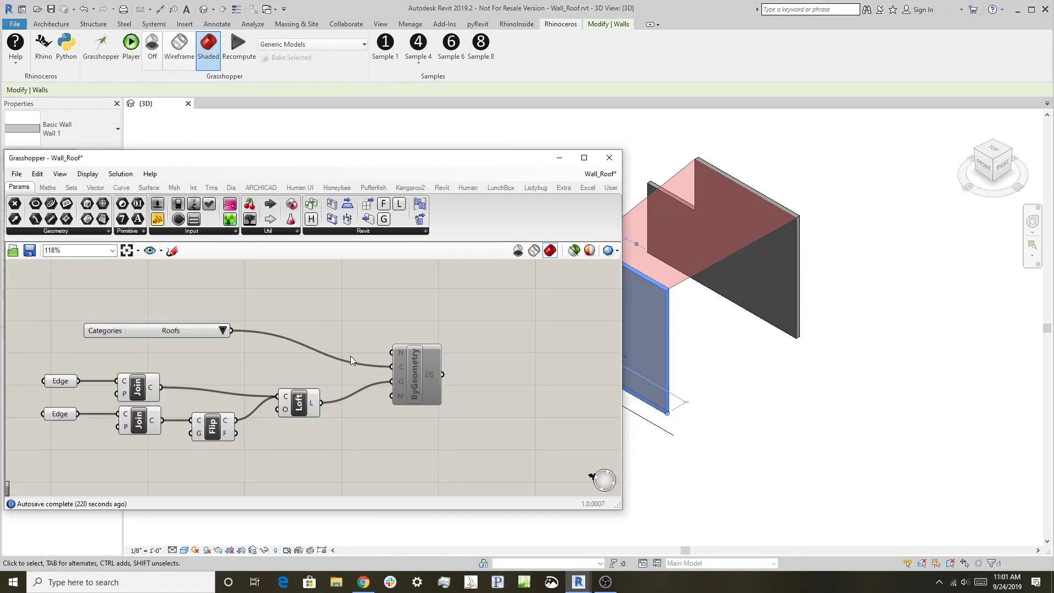
{"action": "right_click", "coordinate": [414, 372]}
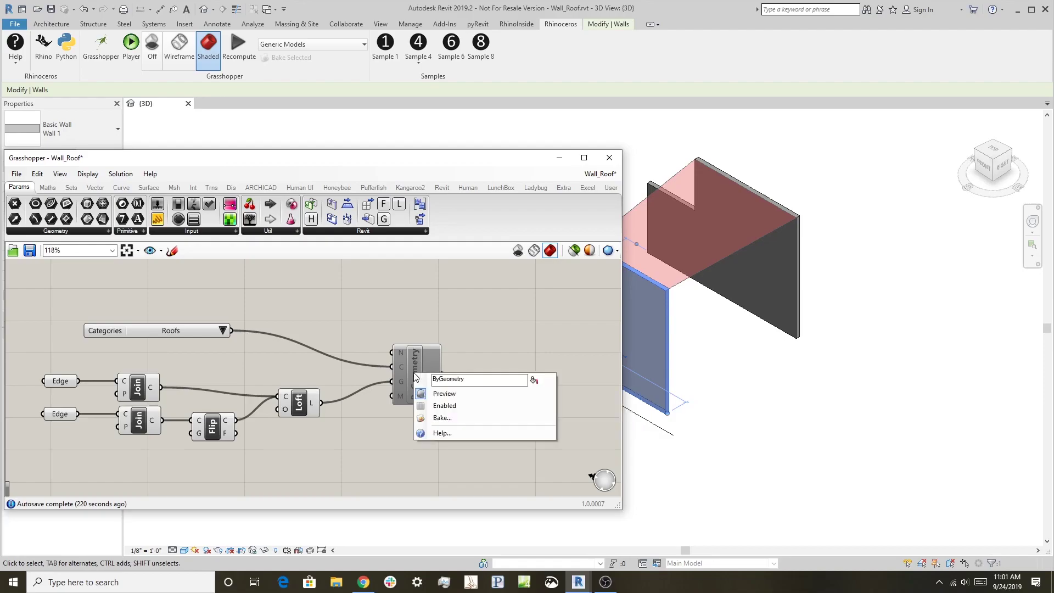
{"action": "left_click", "coordinate": [444, 405]}
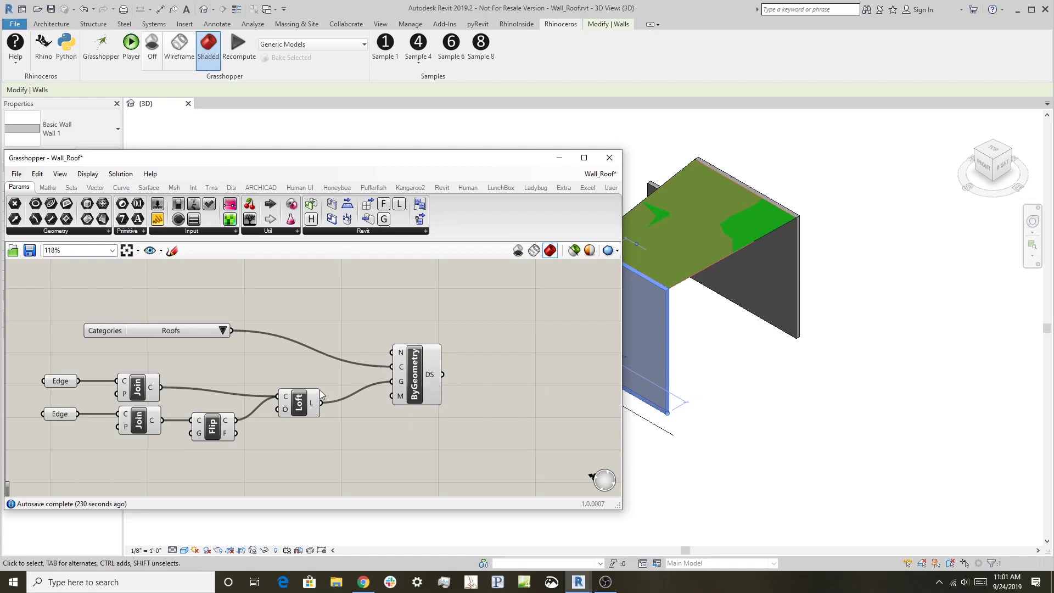
Turn off the Loft component's preview.
{"action": "right_click", "coordinate": [302, 405]}
{"action": "left_click", "coordinate": [321, 420]}
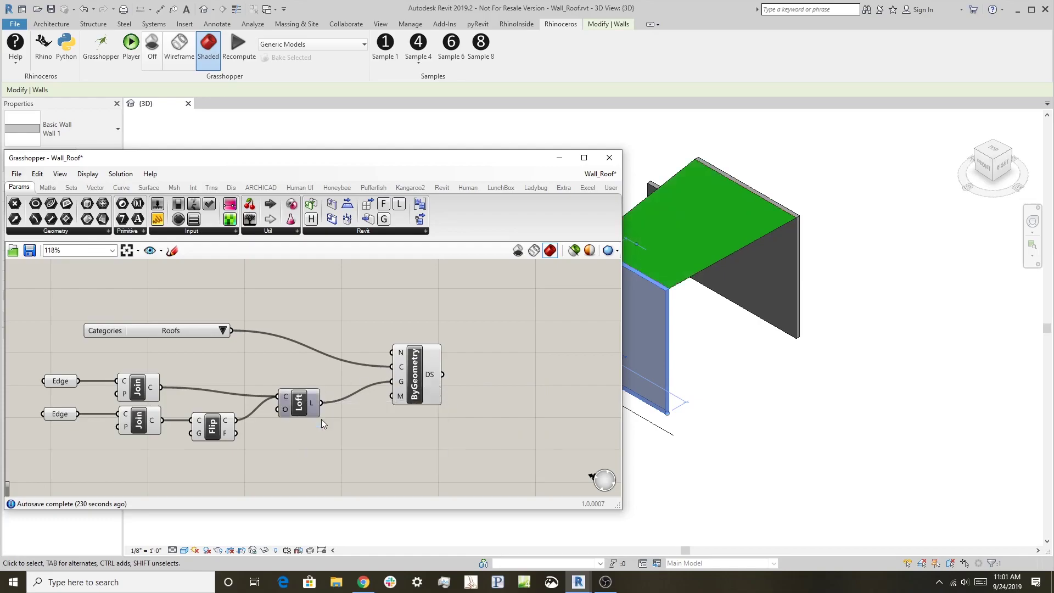
{"action": "mouse_move", "coordinate": [424, 160]}
{"action": "left_mouse_down"}
{"action": "mouse_move", "coordinate": [372, 159]}
{"action": "mouse_move", "coordinate": [433, 162]}
{"action": "left_mouse_up"}
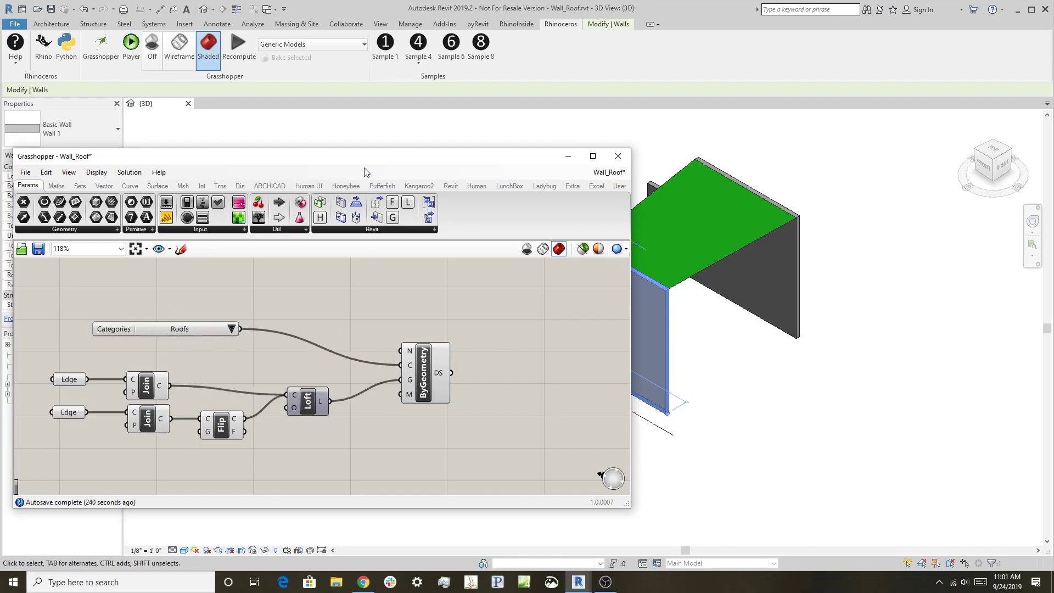
Select the front wall, drag its notch wider and lift its top to 26' 8 9/16".
{"action": "left_click_drag", "start_coordinate": [373, 158], "coordinate": [198, 227]}
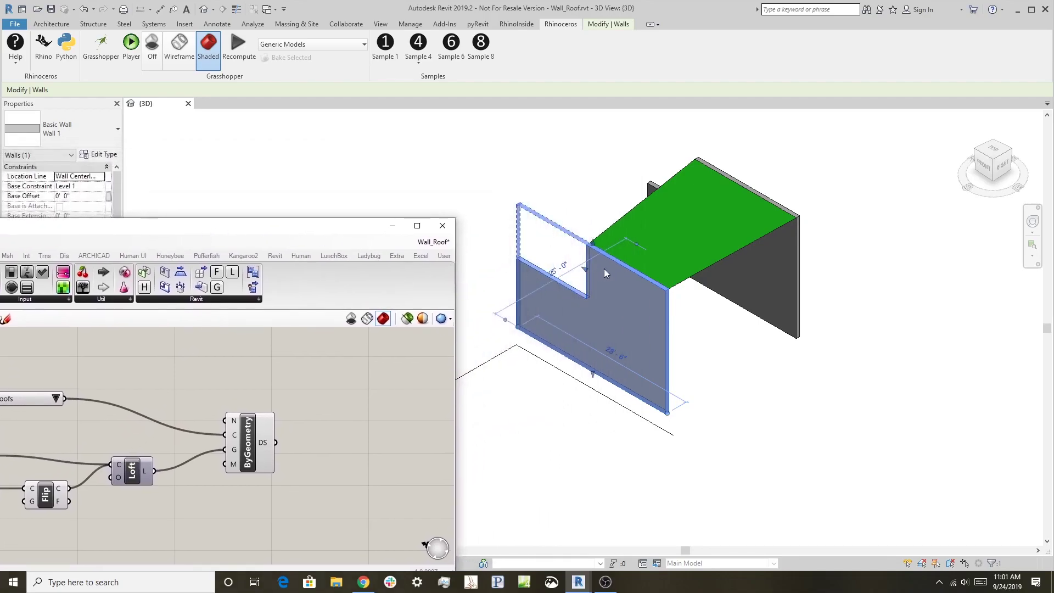
{"action": "left_click", "coordinate": [587, 269]}
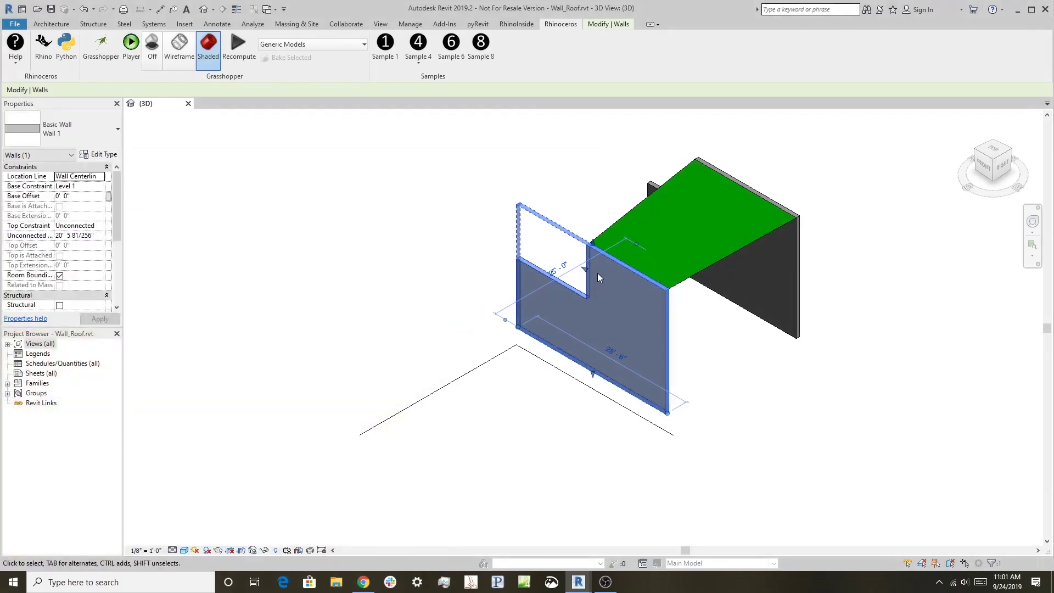
{"action": "left_click", "coordinate": [589, 272]}
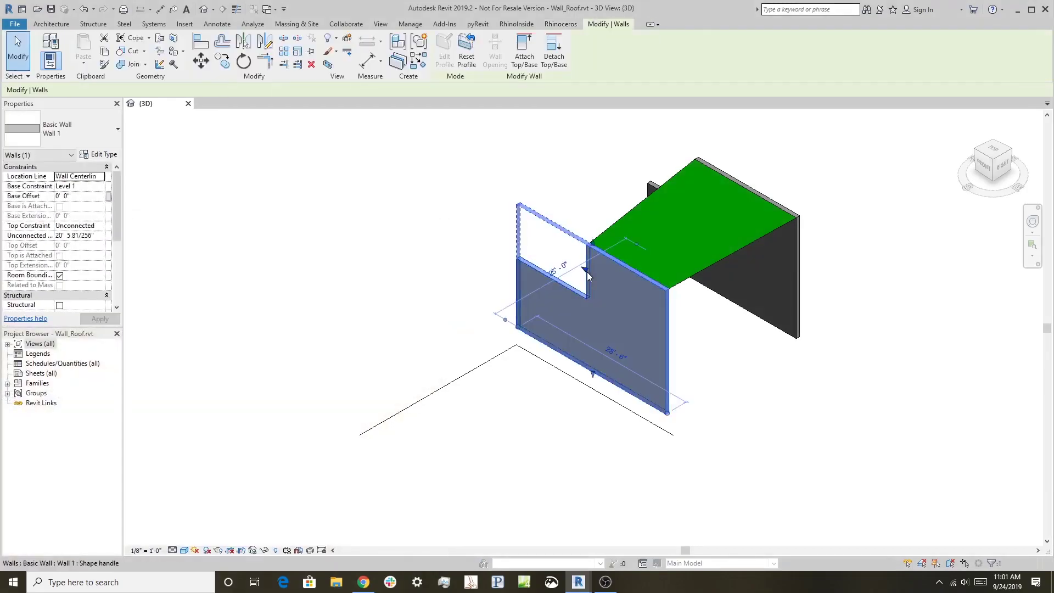
{"action": "mouse_move", "coordinate": [588, 272]}
{"action": "left_mouse_down"}
{"action": "mouse_move", "coordinate": [618, 290]}
{"action": "mouse_move", "coordinate": [574, 267]}
{"action": "left_mouse_up"}
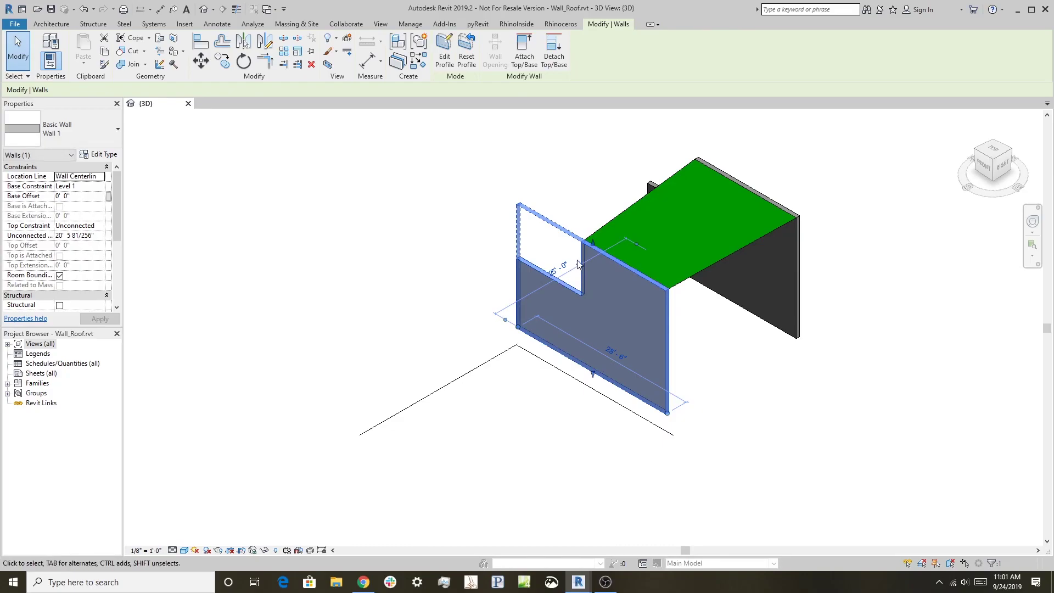
{"action": "left_click_drag", "start_coordinate": [591, 248], "coordinate": [573, 218]}
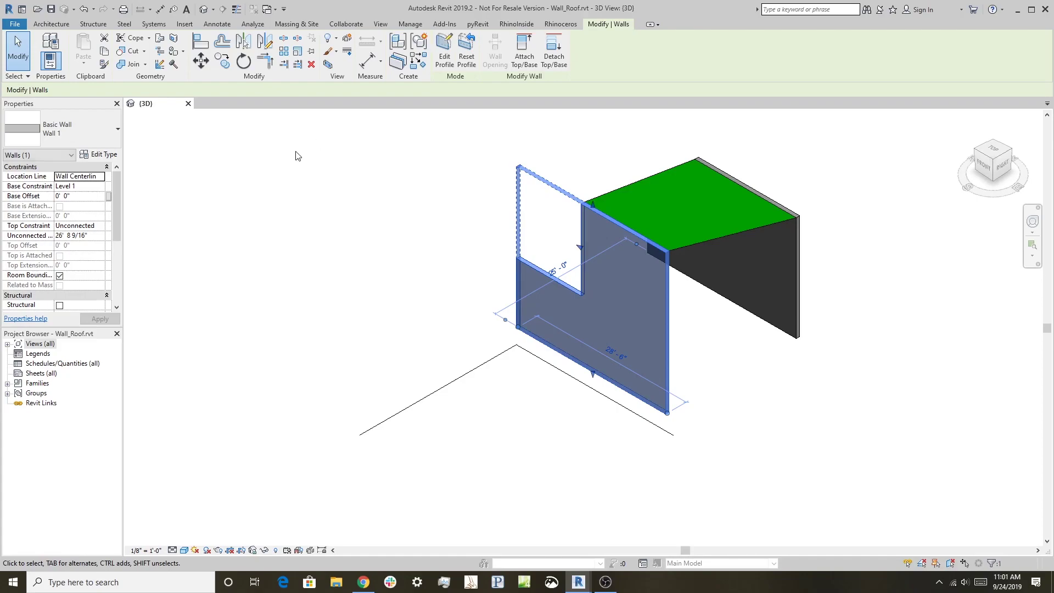
Bring the Wall_Roof definition back over the model and inspect the upper Edge parameter.
{"action": "left_click", "coordinate": [571, 25]}
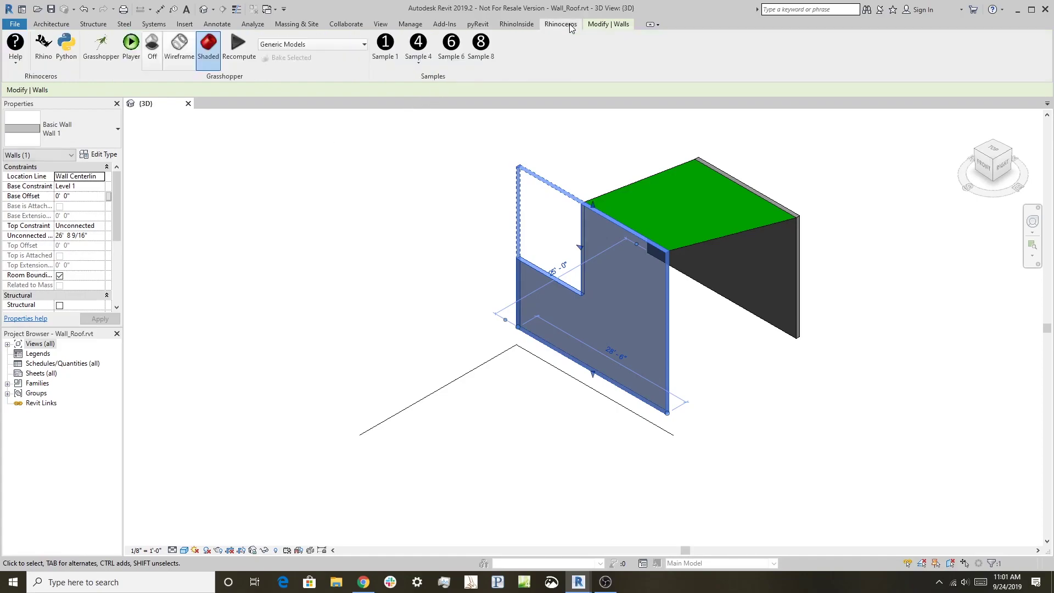
{"action": "left_click", "coordinate": [101, 46]}
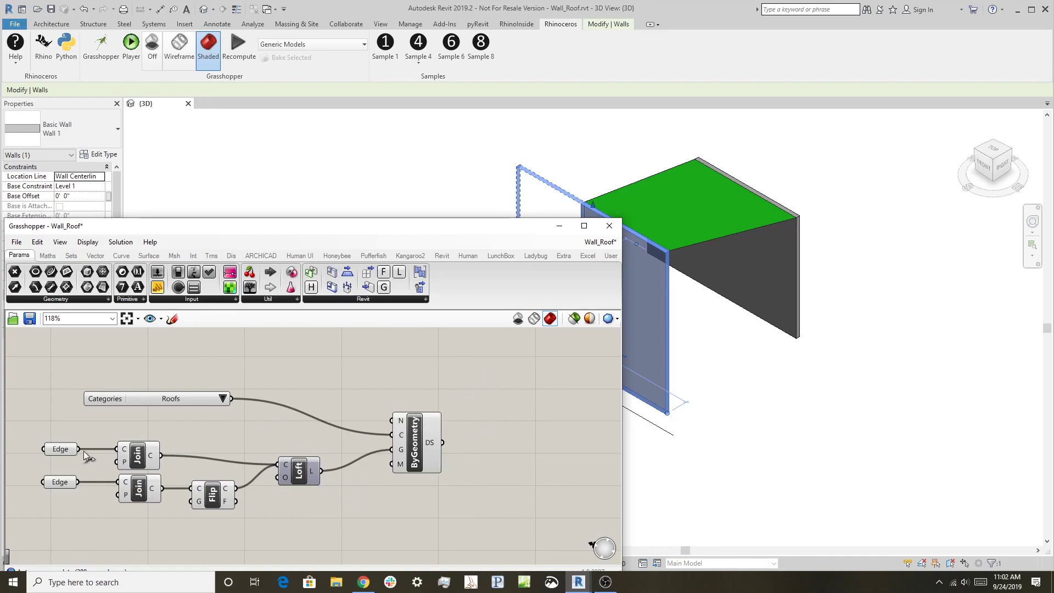
{"action": "mouse_move", "coordinate": [59, 449]}
{"action": "left_click_drag", "start_coordinate": [413, 227], "coordinate": [446, 185]}
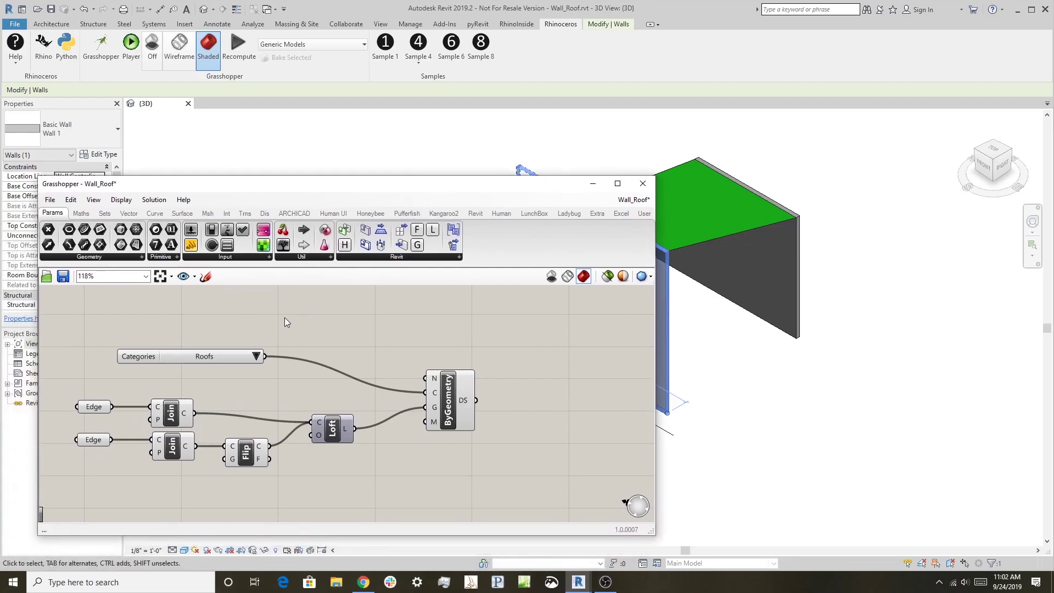